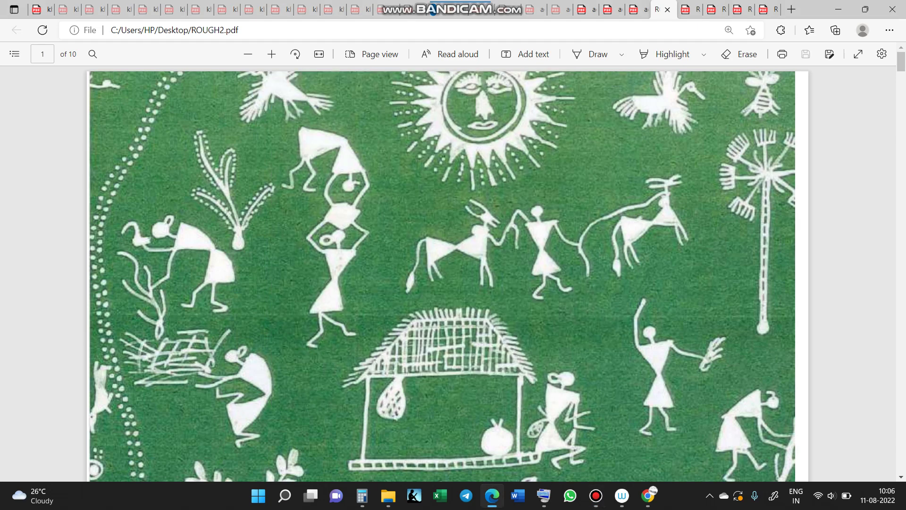
# Step: Scroll ROUGH2.pdf to the blank page 2, opening and dismissing an empty find bar
pyautogui.scroll(-15, 447, 274)
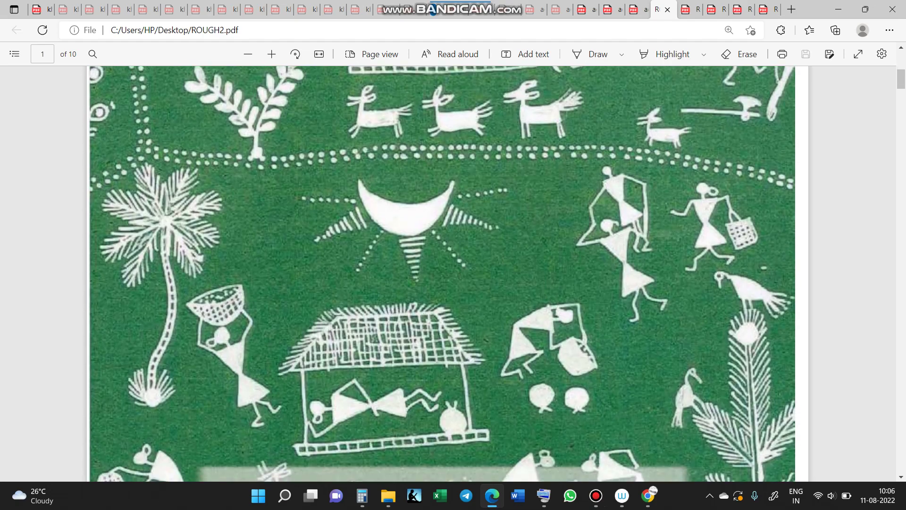
pyautogui.scroll(-5, 447, 273)
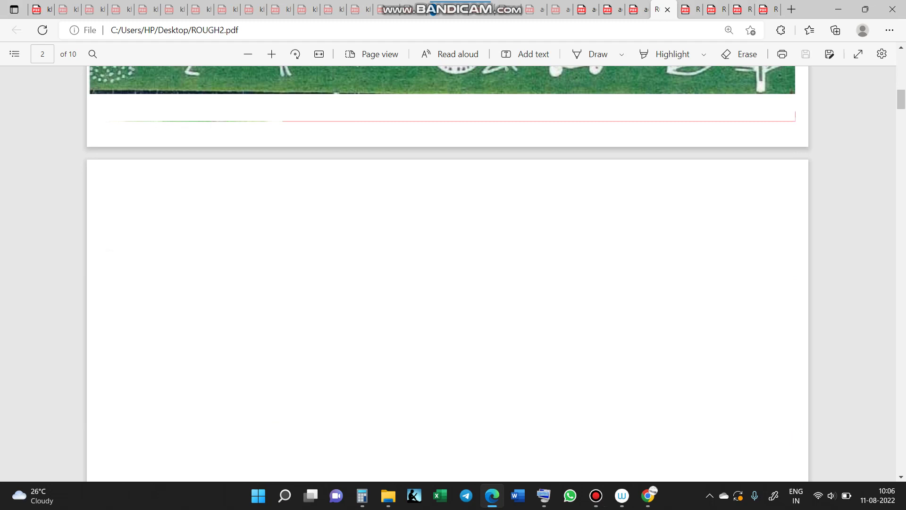
pyautogui.hotkey('ctrl', 'f')
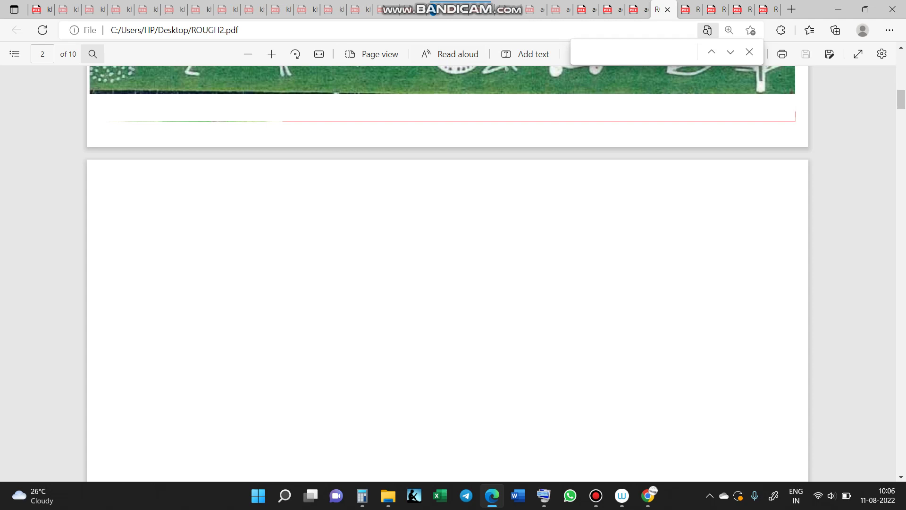
pyautogui.click(749, 52)
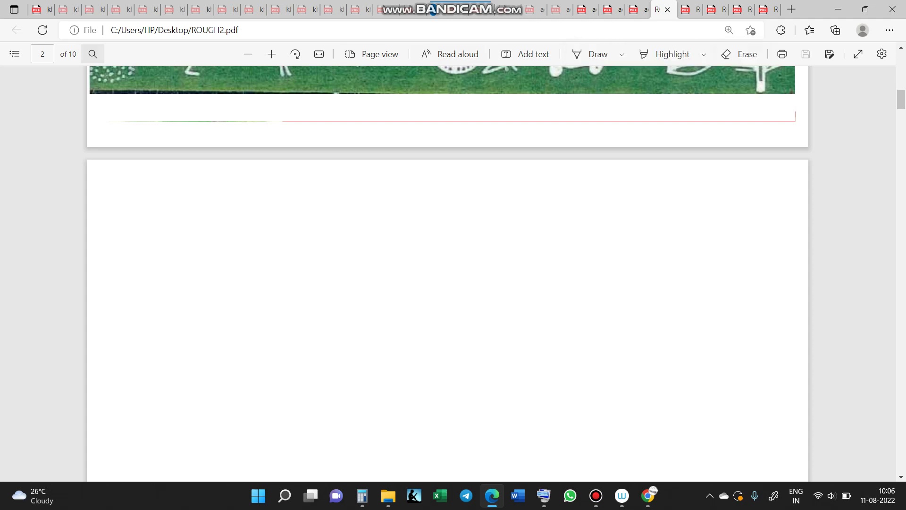
# Step: With the freehand pen, write a circled 'Q.' at the top-left of page 2
pyautogui.click(592, 53)
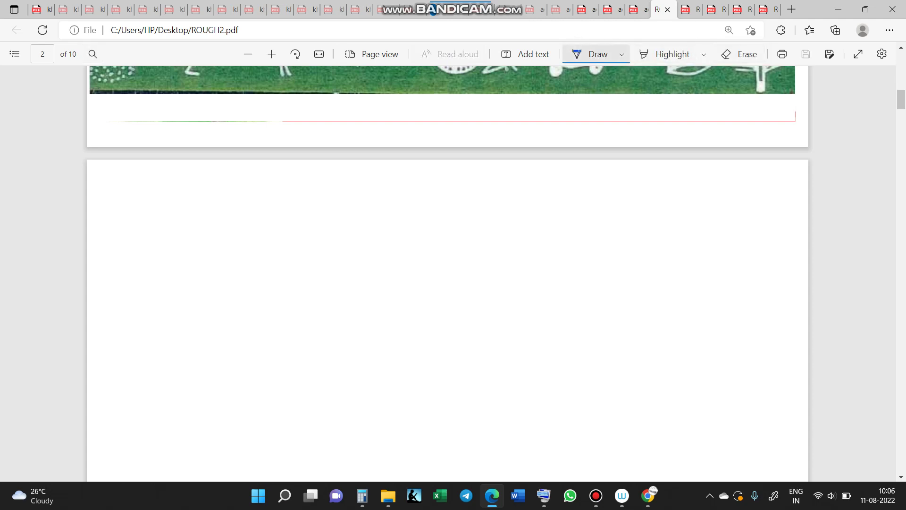
pyautogui.moveTo(119, 186)
pyautogui.mouseDown()
pyautogui.moveTo(116, 194)
pyautogui.moveTo(129, 192)
pyautogui.moveTo(111, 194)
pyautogui.moveTo(113, 179)
pyautogui.mouseUp()
pyautogui.click(136, 184)
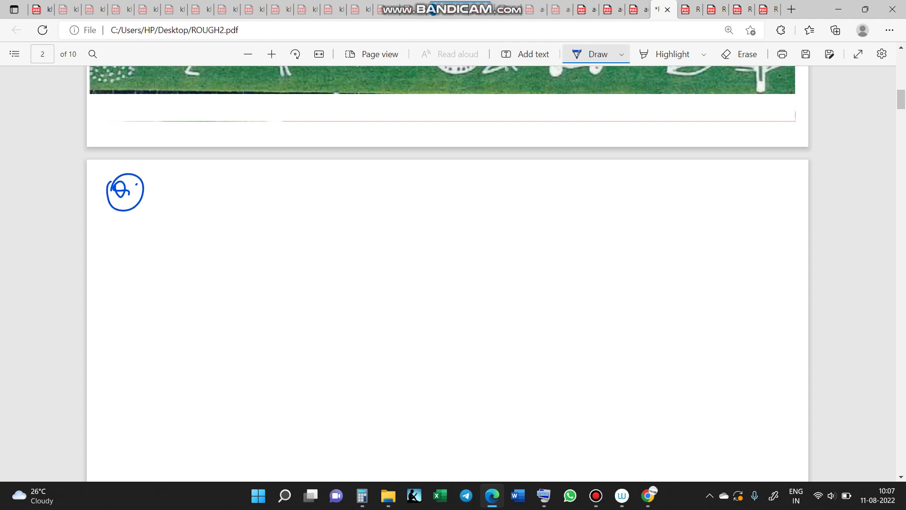
# Step: Handwrite 'In a certain year there were exactly four' on the first line
pyautogui.moveTo(169, 180); pyautogui.dragTo(167, 196)
pyautogui.moveTo(162, 178)
pyautogui.mouseDown()
pyautogui.moveTo(178, 176)
pyautogui.moveTo(178, 193)
pyautogui.mouseUp()
pyautogui.moveTo(178, 194); pyautogui.dragTo(201, 193)
pyautogui.moveTo(221, 181)
pyautogui.mouseDown()
pyautogui.moveTo(213, 190)
pyautogui.moveTo(223, 191)
pyautogui.mouseUp()
pyautogui.moveTo(252, 179)
pyautogui.mouseDown()
pyautogui.moveTo(249, 189)
pyautogui.moveTo(274, 179)
pyautogui.moveTo(280, 189)
pyautogui.mouseUp()
pyautogui.moveTo(276, 179)
pyautogui.mouseDown()
pyautogui.moveTo(295, 176)
pyautogui.moveTo(308, 188)
pyautogui.moveTo(349, 177)
pyautogui.mouseUp()
pyautogui.moveTo(352, 173)
pyautogui.mouseDown()
pyautogui.moveTo(347, 200)
pyautogui.moveTo(381, 187)
pyautogui.mouseUp()
pyautogui.moveTo(382, 183)
pyautogui.mouseDown()
pyautogui.moveTo(421, 192)
pyautogui.moveTo(429, 178)
pyautogui.mouseUp()
pyautogui.moveTo(435, 173)
pyautogui.mouseDown()
pyautogui.moveTo(446, 188)
pyautogui.moveTo(560, 179)
pyautogui.moveTo(646, 187)
pyautogui.mouseUp()
pyautogui.moveTo(655, 177)
pyautogui.mouseDown()
pyautogui.moveTo(650, 184)
pyautogui.moveTo(666, 187)
pyautogui.mouseUp()
pyautogui.moveTo(662, 175); pyautogui.dragTo(685, 182)
pyautogui.moveTo(688, 175)
pyautogui.mouseDown()
pyautogui.moveTo(703, 172)
pyautogui.moveTo(694, 200)
pyautogui.mouseUp()
pyautogui.moveTo(742, 169)
pyautogui.mouseDown()
pyautogui.moveTo(735, 187)
pyautogui.moveTo(778, 179)
pyautogui.moveTo(786, 189)
pyautogui.mouseUp()
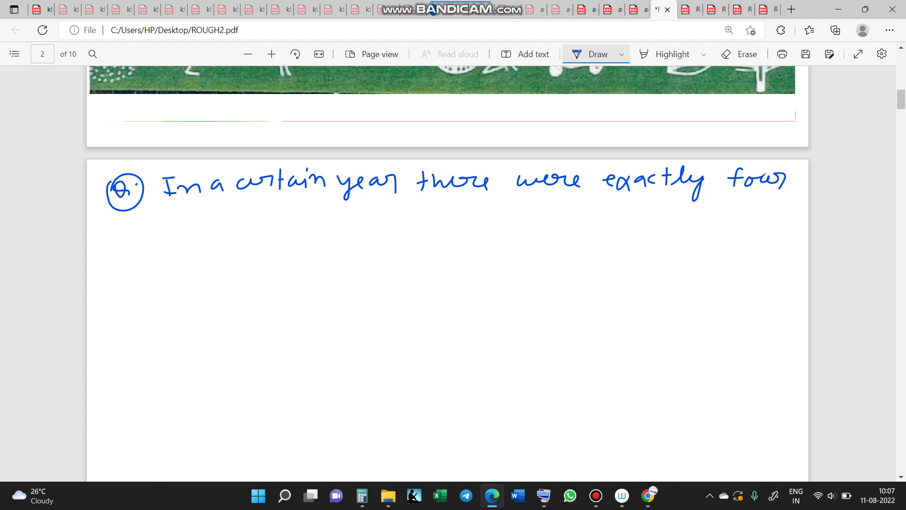
# Step: Continue with 'fridays and exactly 4 mondays in January.' on the second line
pyautogui.moveTo(175, 207)
pyautogui.mouseDown()
pyautogui.moveTo(165, 230)
pyautogui.moveTo(171, 221)
pyautogui.moveTo(192, 229)
pyautogui.moveTo(193, 213)
pyautogui.mouseUp()
pyautogui.moveTo(210, 218)
pyautogui.mouseDown()
pyautogui.moveTo(215, 229)
pyautogui.moveTo(254, 223)
pyautogui.mouseUp()
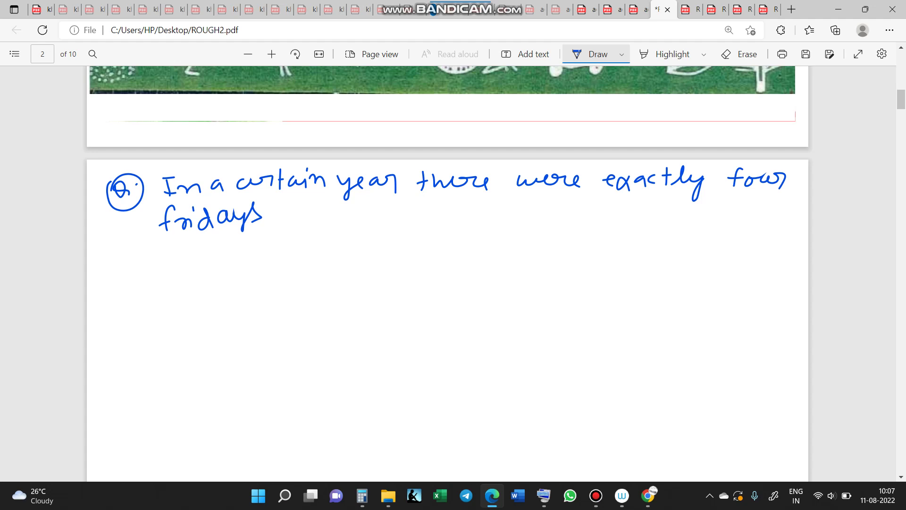
pyautogui.moveTo(298, 210)
pyautogui.mouseDown()
pyautogui.moveTo(295, 225)
pyautogui.moveTo(324, 219)
pyautogui.moveTo(332, 231)
pyautogui.mouseUp()
pyautogui.moveTo(349, 213); pyautogui.dragTo(368, 225)
pyautogui.moveTo(369, 211)
pyautogui.mouseDown()
pyautogui.moveTo(358, 225)
pyautogui.moveTo(401, 218)
pyautogui.mouseUp()
pyautogui.moveTo(396, 208)
pyautogui.mouseDown()
pyautogui.moveTo(436, 202)
pyautogui.moveTo(430, 231)
pyautogui.mouseUp()
pyautogui.moveTo(460, 199)
pyautogui.mouseDown()
pyautogui.moveTo(458, 218)
pyautogui.moveTo(472, 203)
pyautogui.moveTo(501, 213)
pyautogui.moveTo(568, 210)
pyautogui.moveTo(568, 222)
pyautogui.moveTo(578, 207)
pyautogui.mouseUp()
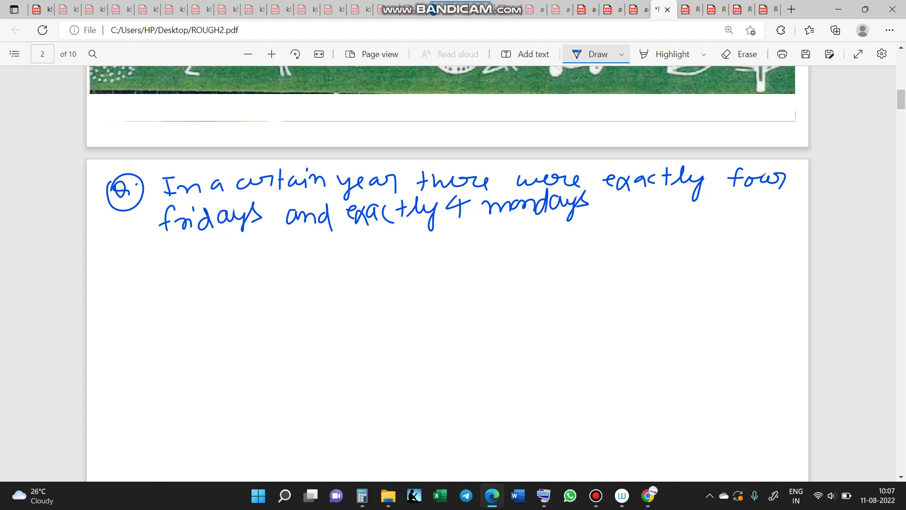
pyautogui.moveTo(619, 205)
pyautogui.mouseDown()
pyautogui.moveTo(615, 224)
pyautogui.moveTo(635, 204)
pyautogui.moveTo(643, 217)
pyautogui.mouseUp()
pyautogui.click(618, 198)
pyautogui.moveTo(663, 201)
pyautogui.mouseDown()
pyautogui.moveTo(654, 211)
pyautogui.moveTo(667, 197)
pyautogui.mouseUp()
pyautogui.moveTo(668, 208); pyautogui.dragTo(758, 198)
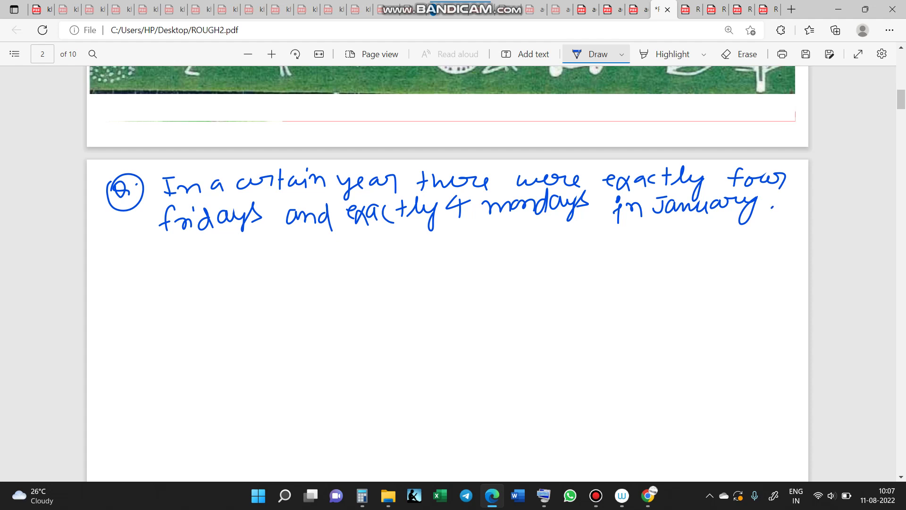
# Step: Start the third line with 'On what day of the week'
pyautogui.moveTo(180, 246)
pyautogui.mouseDown()
pyautogui.moveTo(172, 261)
pyautogui.moveTo(181, 246)
pyautogui.mouseUp()
pyautogui.moveTo(183, 264)
pyautogui.mouseDown()
pyautogui.moveTo(188, 251)
pyautogui.moveTo(198, 264)
pyautogui.mouseUp()
pyautogui.moveTo(217, 245)
pyautogui.mouseDown()
pyautogui.moveTo(223, 255)
pyautogui.moveTo(241, 240)
pyautogui.moveTo(264, 246)
pyautogui.moveTo(281, 233)
pyautogui.moveTo(314, 250)
pyautogui.moveTo(336, 238)
pyautogui.moveTo(351, 258)
pyautogui.moveTo(378, 248)
pyautogui.moveTo(388, 259)
pyautogui.mouseUp()
pyautogui.moveTo(416, 229)
pyautogui.mouseDown()
pyautogui.moveTo(416, 254)
pyautogui.moveTo(455, 250)
pyautogui.mouseUp()
pyautogui.moveTo(473, 231)
pyautogui.mouseDown()
pyautogui.moveTo(479, 243)
pyautogui.moveTo(542, 222)
pyautogui.moveTo(539, 245)
pyautogui.moveTo(552, 257)
pyautogui.mouseUp()
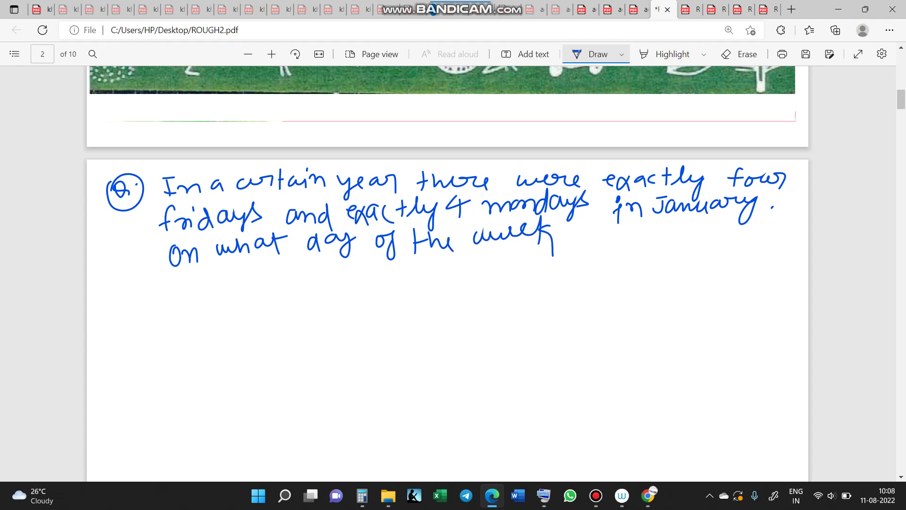
# Step: Touch up 'day' and 'week', then handwrite 'did the 20th'
pyautogui.moveTo(317, 221); pyautogui.dragTo(314, 235)
pyautogui.moveTo(507, 231)
pyautogui.mouseDown()
pyautogui.moveTo(505, 244)
pyautogui.moveTo(488, 235)
pyautogui.mouseUp()
pyautogui.moveTo(596, 241)
pyautogui.mouseDown()
pyautogui.moveTo(589, 252)
pyautogui.moveTo(597, 254)
pyautogui.mouseUp()
pyautogui.moveTo(601, 242)
pyautogui.mouseDown()
pyautogui.moveTo(604, 253)
pyautogui.moveTo(624, 257)
pyautogui.mouseUp()
pyautogui.moveTo(656, 227)
pyautogui.mouseDown()
pyautogui.moveTo(655, 253)
pyautogui.moveTo(667, 234)
pyautogui.mouseUp()
pyautogui.moveTo(667, 228)
pyautogui.mouseDown()
pyautogui.moveTo(675, 247)
pyautogui.moveTo(729, 247)
pyautogui.mouseUp()
pyautogui.moveTo(735, 234); pyautogui.dragTo(731, 248)
pyautogui.moveTo(752, 220)
pyautogui.mouseDown()
pyautogui.moveTo(751, 239)
pyautogui.moveTo(761, 224)
pyautogui.moveTo(779, 232)
pyautogui.mouseUp()
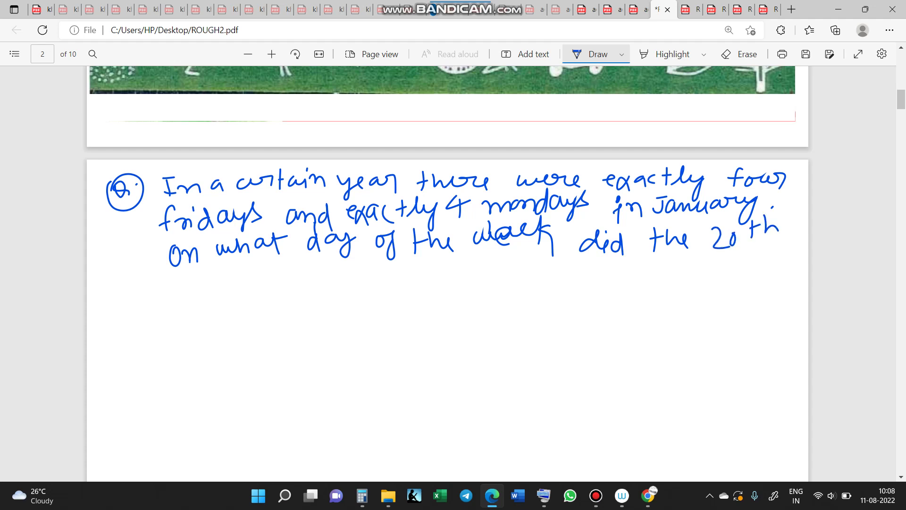
# Step: Handwrite 'January fall' on the fourth line
pyautogui.moveTo(208, 276)
pyautogui.mouseDown()
pyautogui.moveTo(194, 298)
pyautogui.moveTo(218, 272)
pyautogui.mouseUp()
pyautogui.moveTo(221, 283)
pyautogui.mouseDown()
pyautogui.moveTo(220, 296)
pyautogui.moveTo(238, 295)
pyautogui.mouseUp()
pyautogui.moveTo(233, 285); pyautogui.dragTo(263, 294)
pyautogui.moveTo(263, 287)
pyautogui.mouseDown()
pyautogui.moveTo(270, 276)
pyautogui.moveTo(277, 289)
pyautogui.mouseUp()
pyautogui.moveTo(279, 287)
pyautogui.mouseDown()
pyautogui.moveTo(289, 274)
pyautogui.moveTo(302, 281)
pyautogui.mouseUp()
pyautogui.moveTo(306, 273); pyautogui.dragTo(299, 305)
pyautogui.moveTo(349, 262)
pyautogui.mouseDown()
pyautogui.moveTo(346, 283)
pyautogui.moveTo(358, 260)
pyautogui.mouseUp()
pyautogui.moveTo(340, 272); pyautogui.dragTo(371, 280)
pyautogui.moveTo(372, 279)
pyautogui.mouseDown()
pyautogui.moveTo(429, 289)
pyautogui.moveTo(442, 271)
pyautogui.moveTo(453, 287)
pyautogui.moveTo(468, 281)
pyautogui.mouseUp()
# Step: End the question with 'that year?' and write a circled 'Sol.' below it
pyautogui.moveTo(475, 260)
pyautogui.mouseDown()
pyautogui.moveTo(476, 282)
pyautogui.moveTo(488, 265)
pyautogui.mouseUp()
pyautogui.moveTo(495, 264); pyautogui.dragTo(501, 293)
pyautogui.moveTo(511, 274)
pyautogui.mouseDown()
pyautogui.moveTo(518, 264)
pyautogui.moveTo(546, 285)
pyautogui.mouseUp()
pyautogui.moveTo(557, 264); pyautogui.dragTo(562, 292)
pyautogui.click(566, 296)
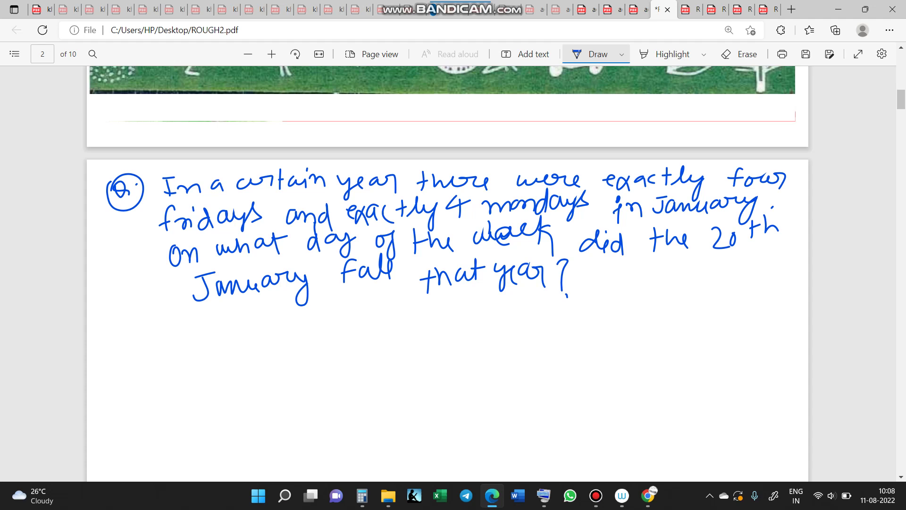
pyautogui.moveTo(149, 337)
pyautogui.mouseDown()
pyautogui.moveTo(138, 355)
pyautogui.moveTo(163, 346)
pyautogui.mouseUp()
pyautogui.moveTo(173, 337); pyautogui.dragTo(152, 315)
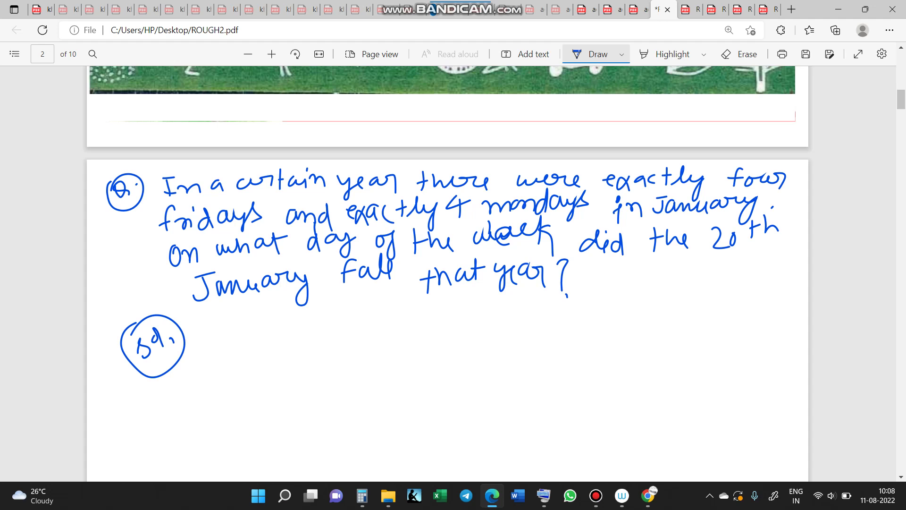
# Step: Handwrite the first calendar row 1 to 7 beside 'Sol.'
pyautogui.scroll(-3, 447, 277)
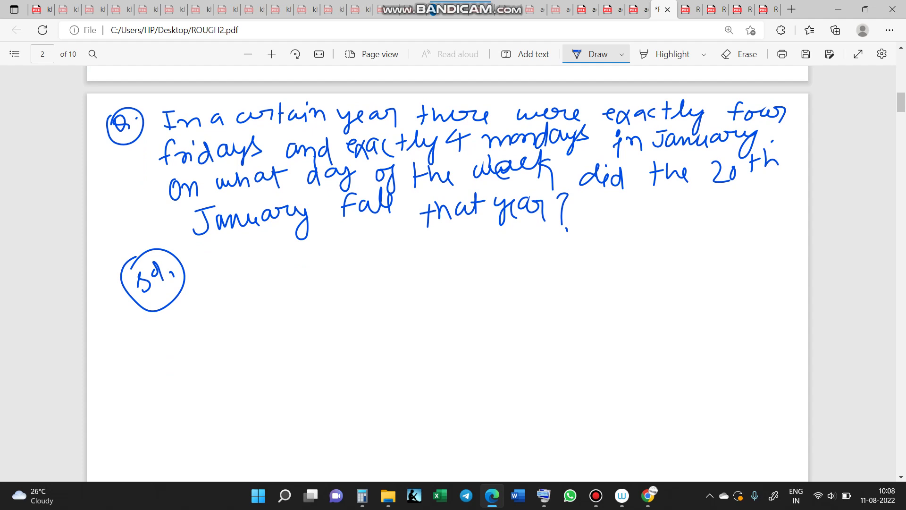
pyautogui.scroll(-3, 448, 278)
pyautogui.scroll(3, 447, 277)
pyautogui.moveTo(297, 290); pyautogui.dragTo(298, 311)
pyautogui.moveTo(350, 286); pyautogui.dragTo(377, 299)
pyautogui.moveTo(430, 270); pyautogui.dragTo(439, 298)
pyautogui.moveTo(525, 276); pyautogui.dragTo(541, 289)
pyautogui.moveTo(540, 275); pyautogui.dragTo(543, 304)
pyautogui.moveTo(604, 271)
pyautogui.mouseDown()
pyautogui.moveTo(603, 294)
pyautogui.moveTo(622, 269)
pyautogui.mouseUp()
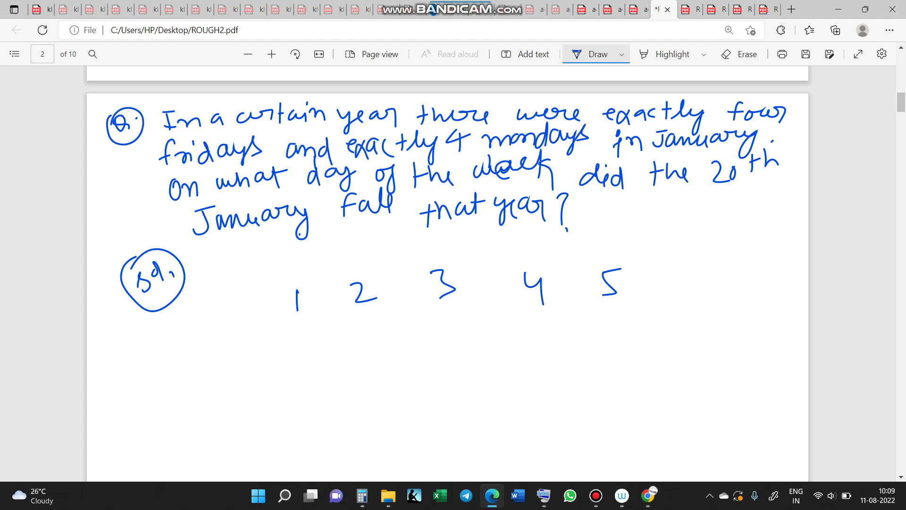
pyautogui.moveTo(687, 267)
pyautogui.mouseDown()
pyautogui.moveTo(690, 289)
pyautogui.moveTo(679, 293)
pyautogui.mouseUp()
pyautogui.moveTo(723, 258)
pyautogui.mouseDown()
pyautogui.moveTo(745, 264)
pyautogui.moveTo(739, 289)
pyautogui.mouseUp()
pyautogui.moveTo(734, 274); pyautogui.dragTo(768, 268)
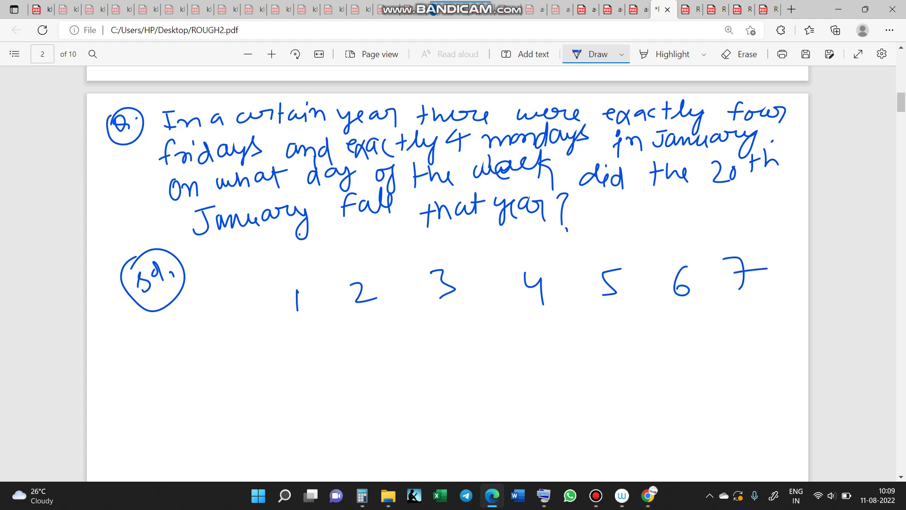
# Step: Handwrite the second row of dates, 8 through 14
pyautogui.moveTo(316, 330)
pyautogui.mouseDown()
pyautogui.moveTo(308, 351)
pyautogui.moveTo(315, 335)
pyautogui.mouseUp()
pyautogui.moveTo(361, 332); pyautogui.dragTo(362, 362)
pyautogui.moveTo(417, 325); pyautogui.dragTo(422, 358)
pyautogui.moveTo(449, 328); pyautogui.dragTo(448, 330)
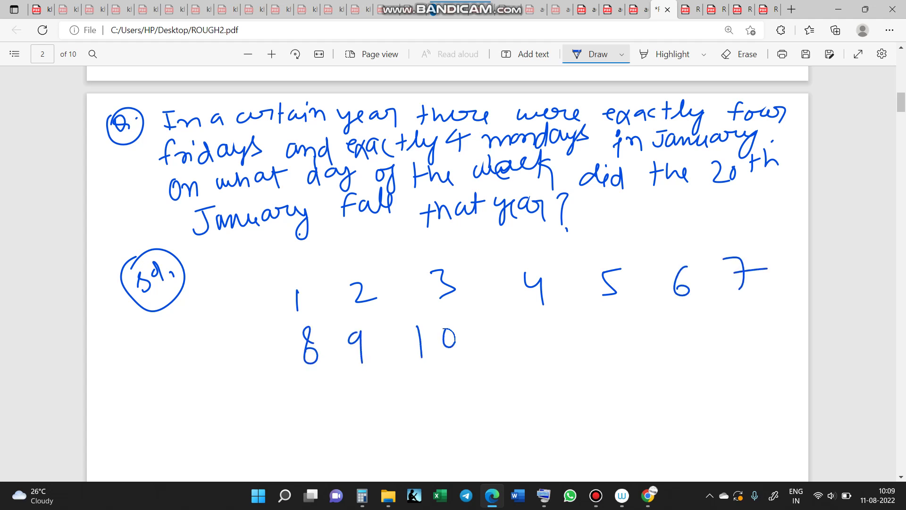
pyautogui.moveTo(538, 331)
pyautogui.mouseDown()
pyautogui.moveTo(537, 355)
pyautogui.moveTo(554, 354)
pyautogui.mouseUp()
pyautogui.moveTo(613, 319); pyautogui.dragTo(612, 349)
pyautogui.moveTo(631, 325); pyautogui.dragTo(650, 342)
pyautogui.moveTo(692, 318)
pyautogui.mouseDown()
pyautogui.moveTo(691, 344)
pyautogui.moveTo(707, 350)
pyautogui.mouseUp()
pyautogui.moveTo(751, 317); pyautogui.dragTo(751, 345)
pyautogui.moveTo(769, 319)
pyautogui.mouseDown()
pyautogui.moveTo(764, 336)
pyautogui.moveTo(780, 333)
pyautogui.mouseUp()
pyautogui.moveTo(781, 320); pyautogui.dragTo(769, 361)
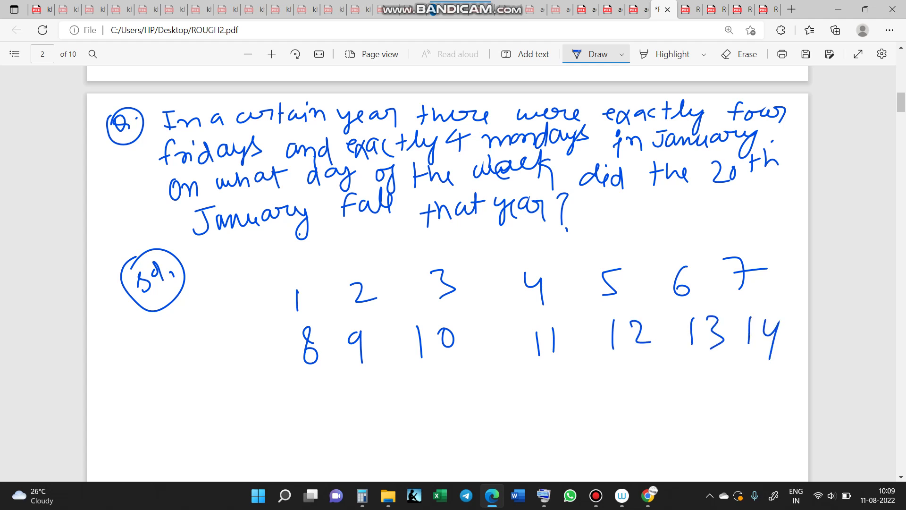
# Step: Handwrite the third row of dates, 15 through 20
pyautogui.moveTo(287, 376); pyautogui.dragTo(290, 409)
pyautogui.moveTo(310, 378); pyautogui.dragTo(309, 400)
pyautogui.moveTo(311, 378)
pyautogui.mouseDown()
pyautogui.moveTo(324, 376)
pyautogui.moveTo(349, 408)
pyautogui.mouseUp()
pyautogui.moveTo(370, 376)
pyautogui.mouseDown()
pyautogui.moveTo(364, 400)
pyautogui.moveTo(366, 392)
pyautogui.mouseUp()
pyautogui.moveTo(434, 366); pyautogui.dragTo(435, 394)
pyautogui.moveTo(446, 373)
pyautogui.mouseDown()
pyautogui.moveTo(469, 370)
pyautogui.moveTo(461, 388)
pyautogui.mouseUp()
pyautogui.moveTo(541, 363); pyautogui.dragTo(541, 393)
pyautogui.moveTo(556, 362)
pyautogui.mouseDown()
pyautogui.moveTo(562, 371)
pyautogui.moveTo(564, 364)
pyautogui.mouseUp()
pyautogui.moveTo(621, 363); pyautogui.dragTo(624, 397)
pyautogui.moveTo(647, 368); pyautogui.dragTo(640, 397)
pyautogui.moveTo(680, 368)
pyautogui.mouseDown()
pyautogui.moveTo(704, 386)
pyautogui.moveTo(710, 368)
pyautogui.moveTo(759, 389)
pyautogui.mouseUp()
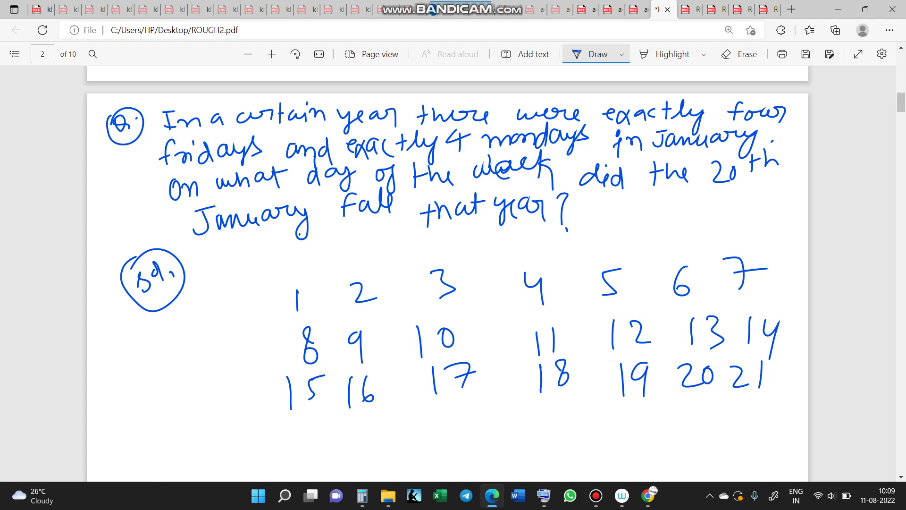
# Step: Scroll down and handwrite the fourth row of dates, 22 through 28
pyautogui.scroll(-3, 447, 274)
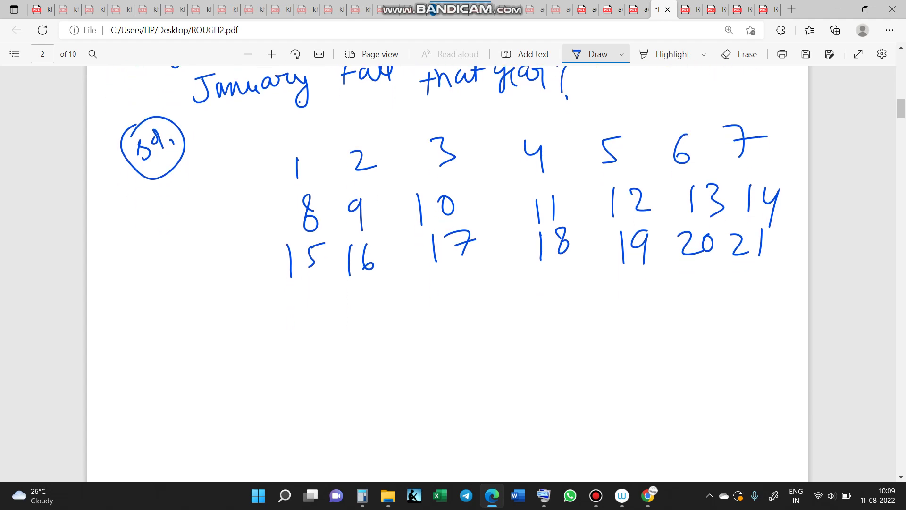
pyautogui.moveTo(291, 296)
pyautogui.mouseDown()
pyautogui.moveTo(311, 315)
pyautogui.moveTo(366, 308)
pyautogui.mouseUp()
pyautogui.moveTo(363, 291)
pyautogui.mouseDown()
pyautogui.moveTo(376, 290)
pyautogui.moveTo(375, 312)
pyautogui.mouseUp()
pyautogui.moveTo(427, 291); pyautogui.dragTo(449, 306)
pyautogui.moveTo(461, 284)
pyautogui.mouseDown()
pyautogui.moveTo(458, 294)
pyautogui.moveTo(476, 298)
pyautogui.mouseUp()
pyautogui.moveTo(473, 286); pyautogui.dragTo(474, 321)
pyautogui.moveTo(526, 292); pyautogui.dragTo(553, 302)
pyautogui.moveTo(566, 283); pyautogui.dragTo(570, 305)
pyautogui.moveTo(566, 283)
pyautogui.mouseDown()
pyautogui.moveTo(584, 277)
pyautogui.moveTo(635, 303)
pyautogui.moveTo(695, 296)
pyautogui.mouseUp()
pyautogui.moveTo(693, 279)
pyautogui.mouseDown()
pyautogui.moveTo(705, 291)
pyautogui.moveTo(718, 278)
pyautogui.mouseUp()
pyautogui.moveTo(748, 272); pyautogui.dragTo(767, 285)
pyautogui.moveTo(783, 259)
pyautogui.mouseDown()
pyautogui.moveTo(775, 273)
pyautogui.moveTo(782, 259)
pyautogui.mouseUp()
# Step: Write the final dates 29, 30, 31 and an M heading above 1
pyautogui.moveTo(307, 340); pyautogui.dragTo(329, 357)
pyautogui.moveTo(335, 327); pyautogui.dragTo(343, 373)
pyautogui.moveTo(362, 336)
pyautogui.mouseDown()
pyautogui.moveTo(363, 361)
pyautogui.moveTo(383, 340)
pyautogui.mouseUp()
pyautogui.moveTo(438, 336); pyautogui.dragTo(437, 357)
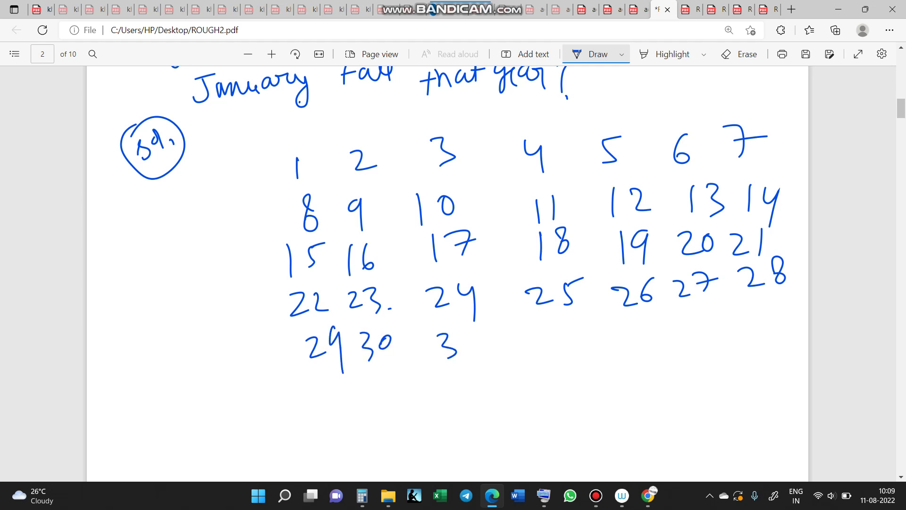
pyautogui.moveTo(473, 328); pyautogui.dragTo(473, 366)
pyautogui.moveTo(291, 118); pyautogui.dragTo(290, 143)
pyautogui.moveTo(292, 119); pyautogui.dragTo(310, 143)
# Step: Erase the M heading above the 1 column
pyautogui.click(739, 54)
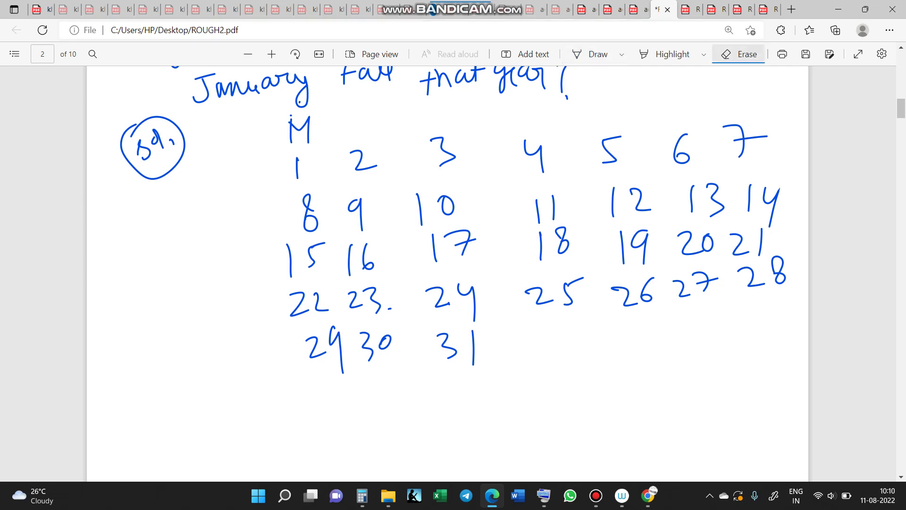
pyautogui.click(302, 129)
pyautogui.click(291, 130)
# Step: Label the first three columns Tu, We and Th
pyautogui.click(589, 54)
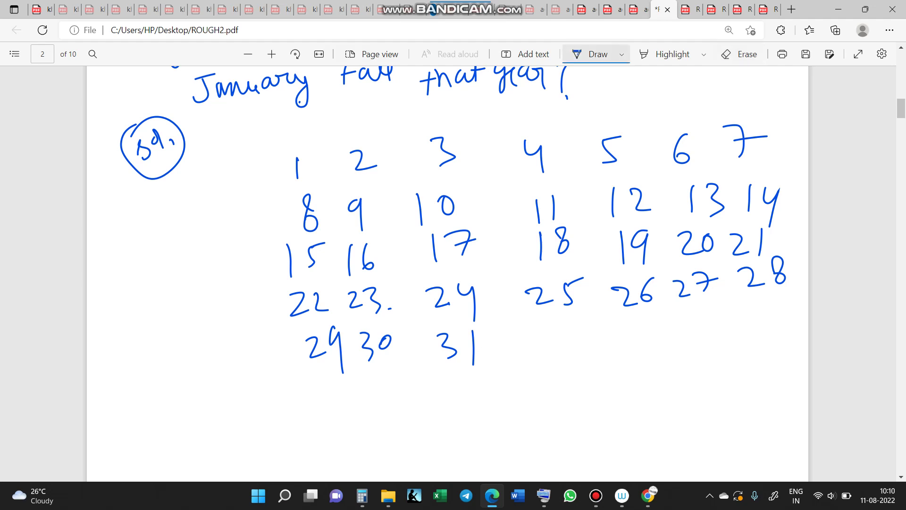
pyautogui.moveTo(277, 119); pyautogui.dragTo(299, 117)
pyautogui.moveTo(287, 119); pyautogui.dragTo(287, 139)
pyautogui.moveTo(339, 111)
pyautogui.mouseDown()
pyautogui.moveTo(347, 130)
pyautogui.moveTo(367, 109)
pyautogui.mouseUp()
pyautogui.moveTo(408, 107)
pyautogui.mouseDown()
pyautogui.moveTo(448, 100)
pyautogui.moveTo(424, 126)
pyautogui.moveTo(451, 126)
pyautogui.mouseUp()
pyautogui.moveTo(294, 123); pyautogui.dragTo(307, 138)
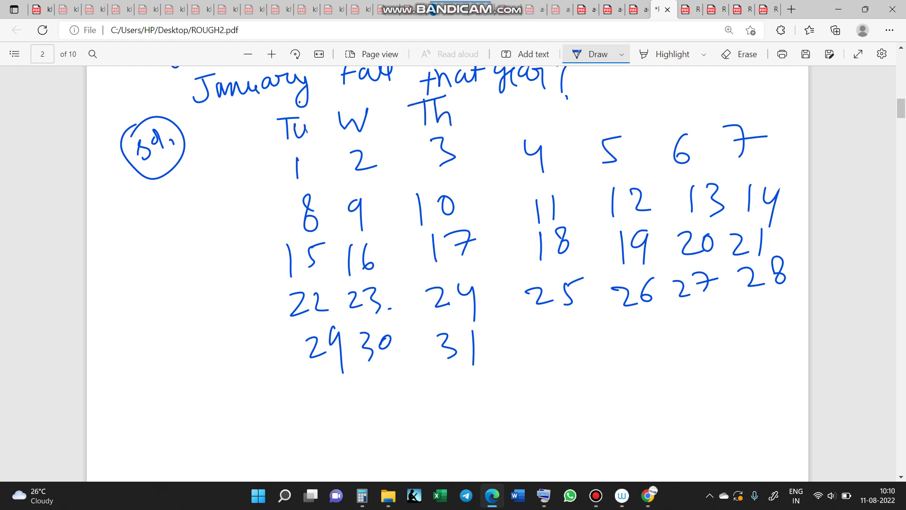
pyautogui.moveTo(372, 122); pyautogui.dragTo(381, 126)
# Step: Add headings Fr, Sa, Su, Mo, circling Fr and Mo, and tick 25 and 28
pyautogui.moveTo(506, 103); pyautogui.dragTo(509, 123)
pyautogui.moveTo(504, 101)
pyautogui.mouseDown()
pyautogui.moveTo(529, 94)
pyautogui.moveTo(528, 105)
pyautogui.moveTo(543, 85)
pyautogui.mouseUp()
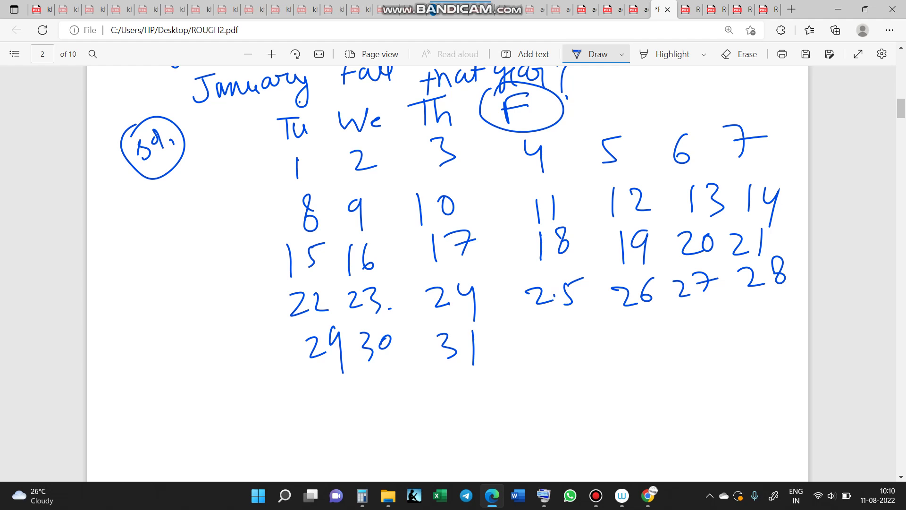
pyautogui.moveTo(608, 91); pyautogui.dragTo(594, 120)
pyautogui.moveTo(524, 107); pyautogui.dragTo(538, 110)
pyautogui.moveTo(622, 108); pyautogui.dragTo(625, 118)
pyautogui.moveTo(673, 87)
pyautogui.mouseDown()
pyautogui.moveTo(651, 115)
pyautogui.moveTo(687, 113)
pyautogui.moveTo(745, 79)
pyautogui.moveTo(746, 108)
pyautogui.mouseUp()
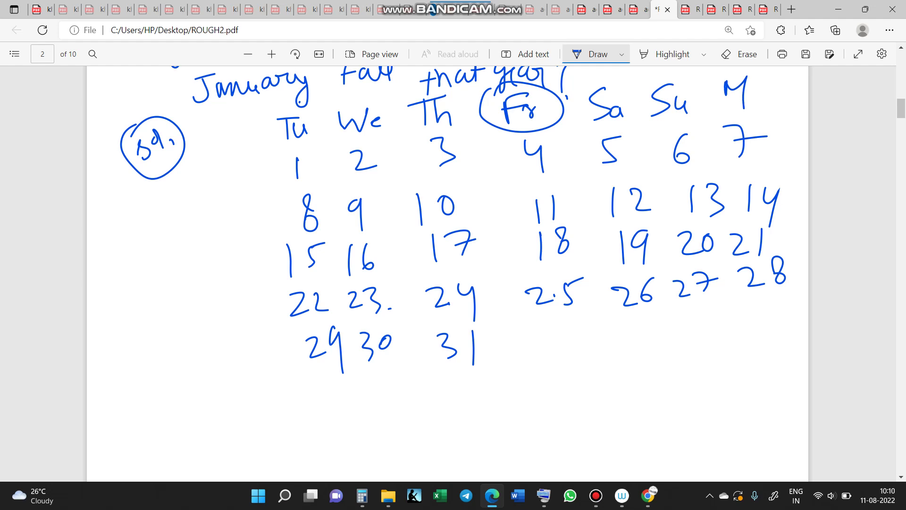
pyautogui.moveTo(726, 73)
pyautogui.mouseDown()
pyautogui.moveTo(707, 107)
pyautogui.moveTo(712, 81)
pyautogui.moveTo(751, 96)
pyautogui.mouseUp()
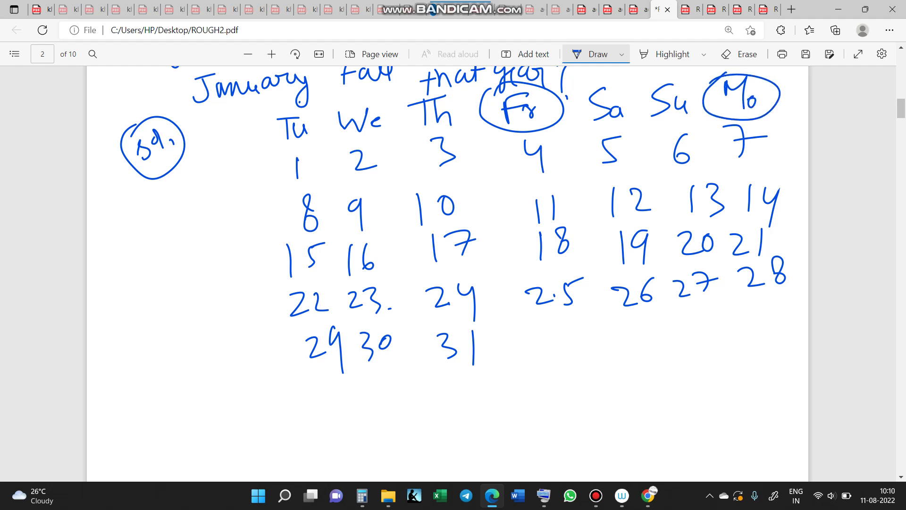
pyautogui.moveTo(539, 327)
pyautogui.mouseDown()
pyautogui.moveTo(563, 309)
pyautogui.moveTo(574, 312)
pyautogui.mouseUp()
pyautogui.moveTo(755, 298)
pyautogui.mouseDown()
pyautogui.moveTo(762, 311)
pyautogui.moveTo(779, 286)
pyautogui.moveTo(785, 292)
pyautogui.mouseUp()
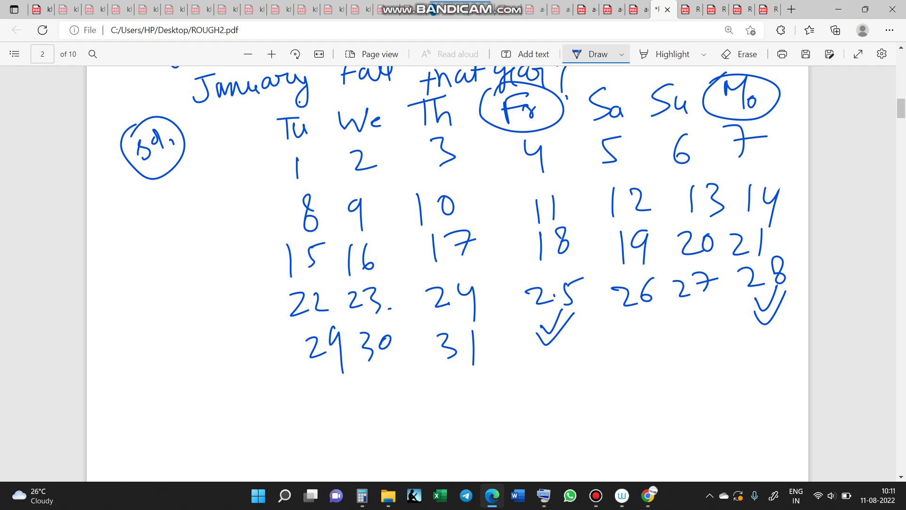
# Step: Touch up the 1 of 15 and add a short stroke under the Tu heading
pyautogui.moveTo(284, 241); pyautogui.dragTo(289, 245)
pyautogui.moveTo(290, 143); pyautogui.dragTo(303, 146)
# Step: Circle the 20 in the calendar and double-underline the Su heading
pyautogui.moveTo(683, 262)
pyautogui.mouseDown()
pyautogui.moveTo(727, 239)
pyautogui.moveTo(689, 231)
pyautogui.moveTo(682, 259)
pyautogui.mouseUp()
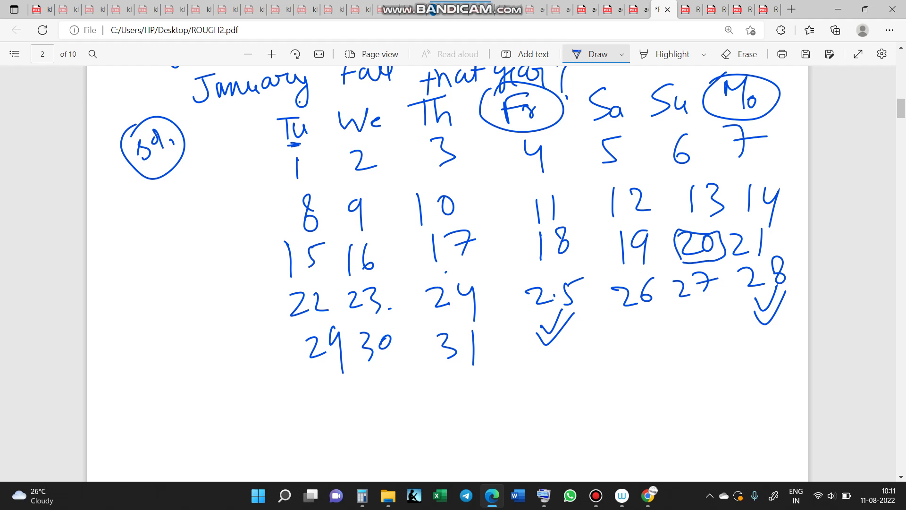
pyautogui.moveTo(653, 114); pyautogui.dragTo(682, 115)
pyautogui.moveTo(651, 121); pyautogui.dragTo(683, 126)
# Step: Handwrite 'Sunday' below the calendar with a '20th → Sunday' note
pyautogui.click(634, 366)
pyautogui.moveTo(611, 350)
pyautogui.mouseDown()
pyautogui.moveTo(613, 388)
pyautogui.moveTo(685, 333)
pyautogui.moveTo(727, 333)
pyautogui.moveTo(722, 368)
pyautogui.mouseUp()
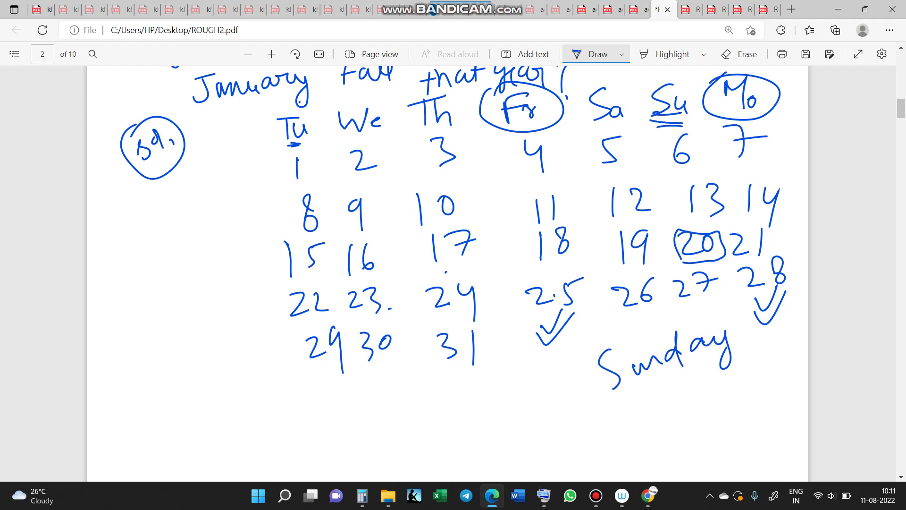
pyautogui.moveTo(505, 420)
pyautogui.mouseDown()
pyautogui.moveTo(531, 444)
pyautogui.moveTo(532, 391)
pyautogui.moveTo(561, 396)
pyautogui.moveTo(569, 413)
pyautogui.moveTo(536, 446)
pyautogui.moveTo(680, 382)
pyautogui.moveTo(691, 416)
pyautogui.moveTo(713, 427)
pyautogui.moveTo(781, 401)
pyautogui.mouseUp()
pyautogui.scroll(3, 447, 273)
pyautogui.scroll(-3, 447, 274)
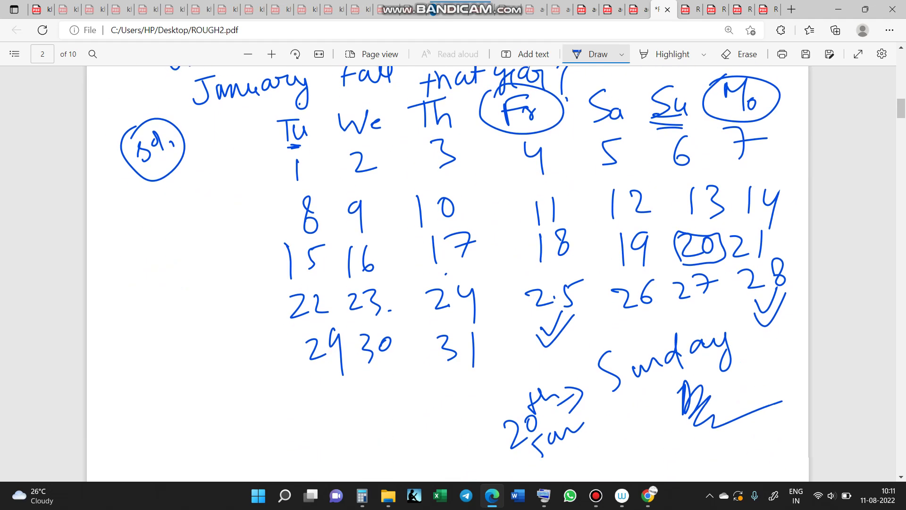